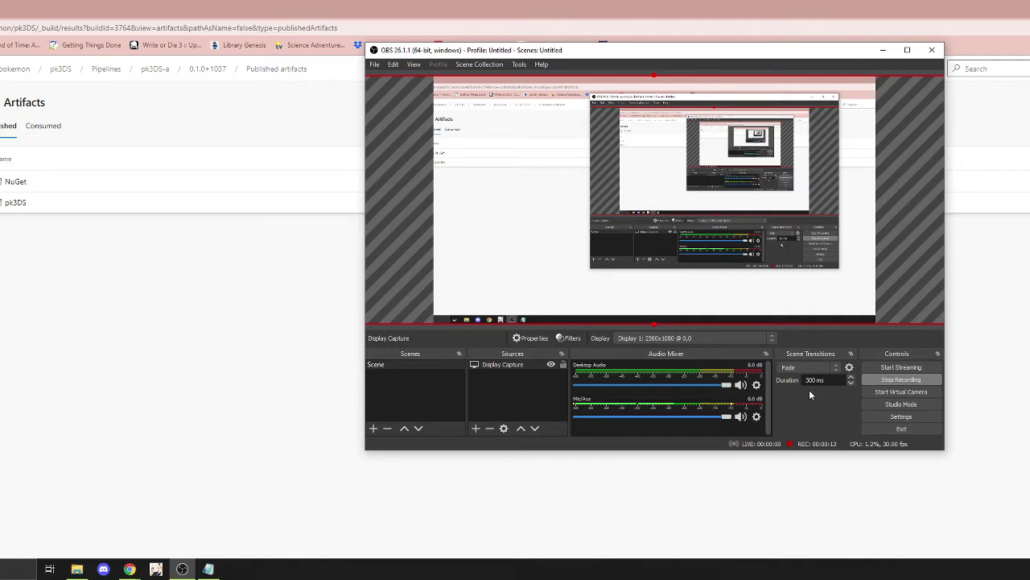
Open the pk3DS folder inside Pokemon 3ds in File Explorer and launch pk3DS.exe
click(130, 351)
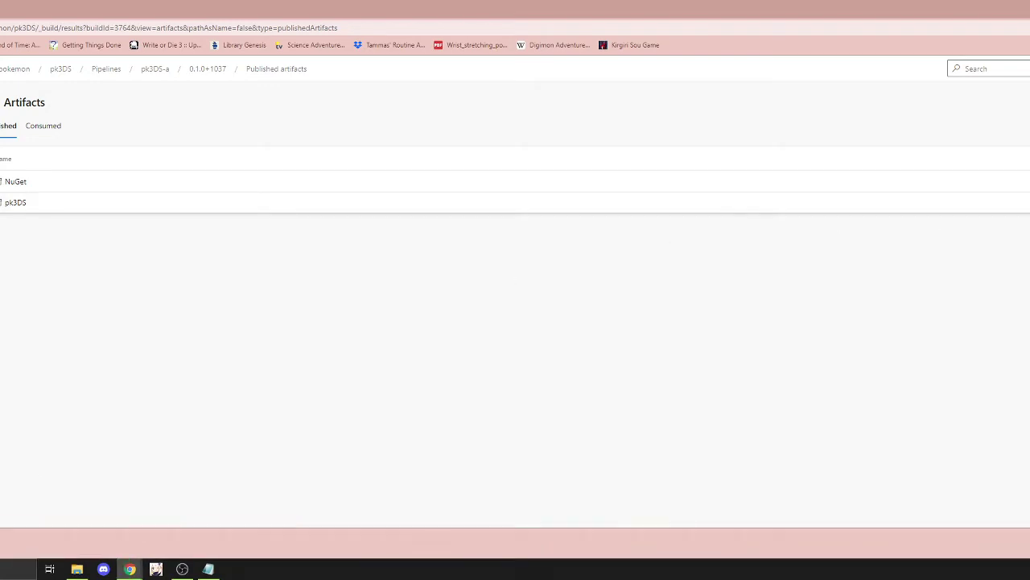
click(79, 569)
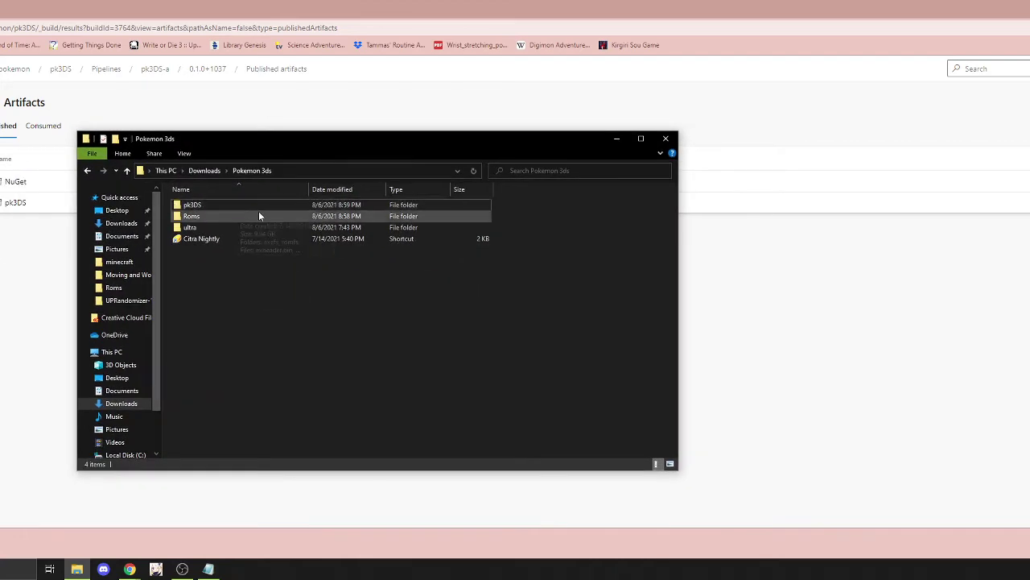
click(212, 201)
double_click(213, 201)
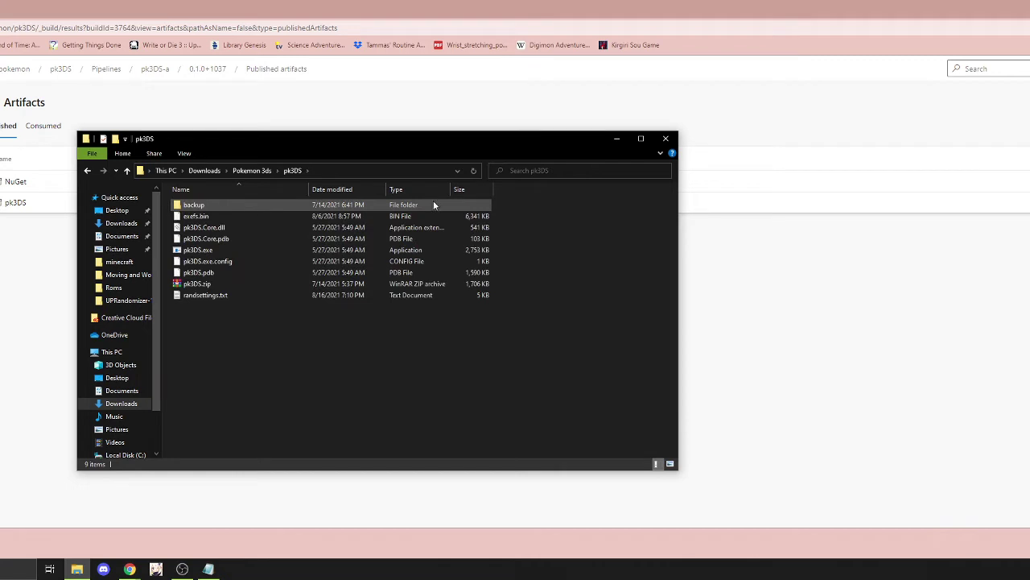
double_click(213, 252)
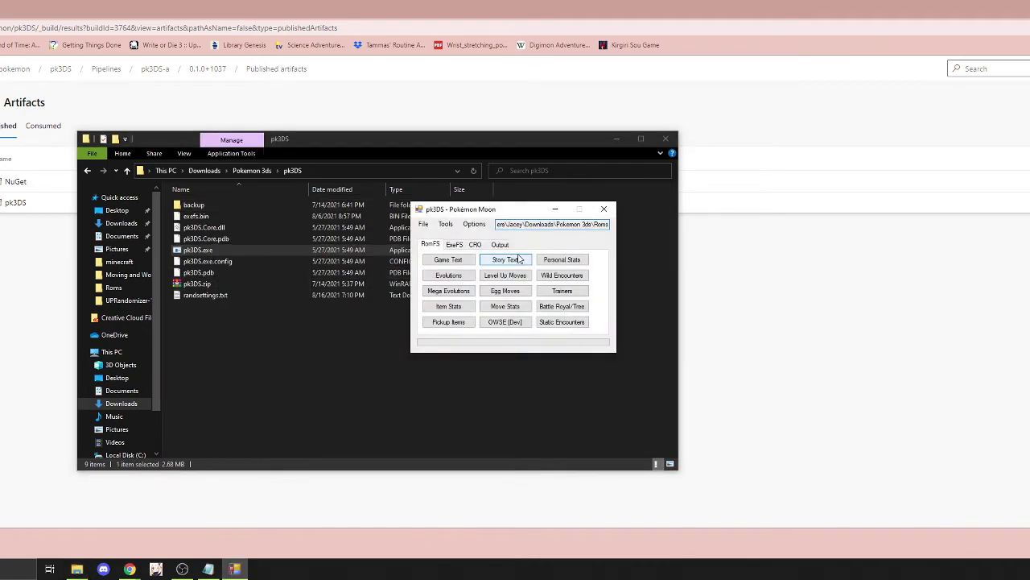
Check the full path of the game folder currently loaded in pk3DS
drag(513, 213, 351, 227)
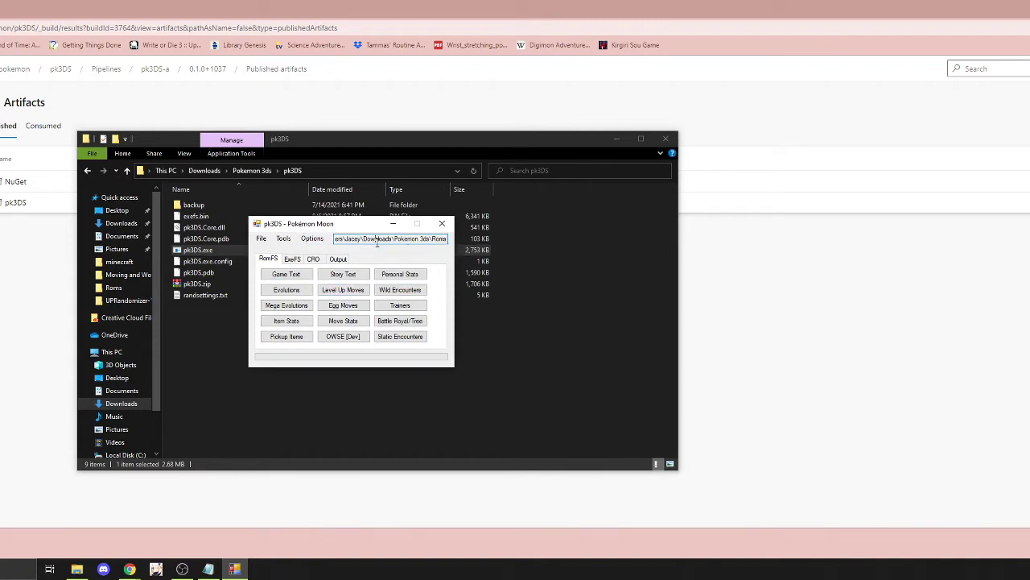
drag(376, 241, 449, 250)
double_click(444, 240)
click(261, 238)
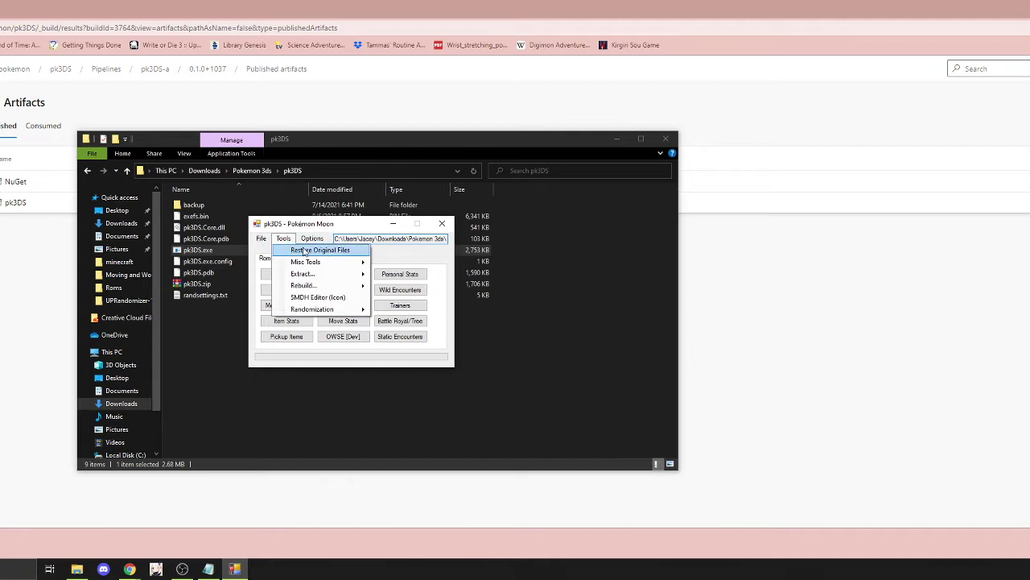
click(364, 228)
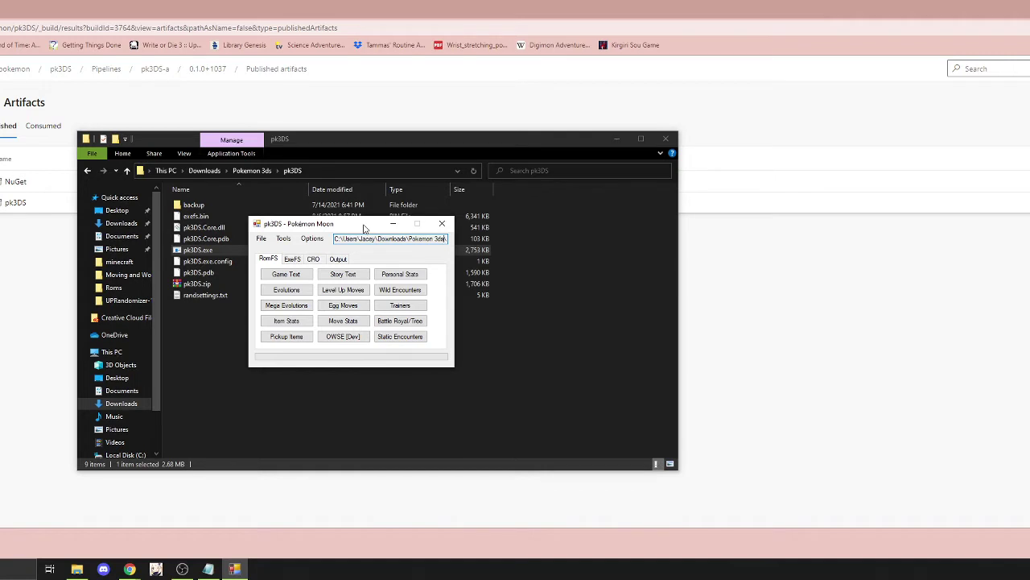
click(261, 238)
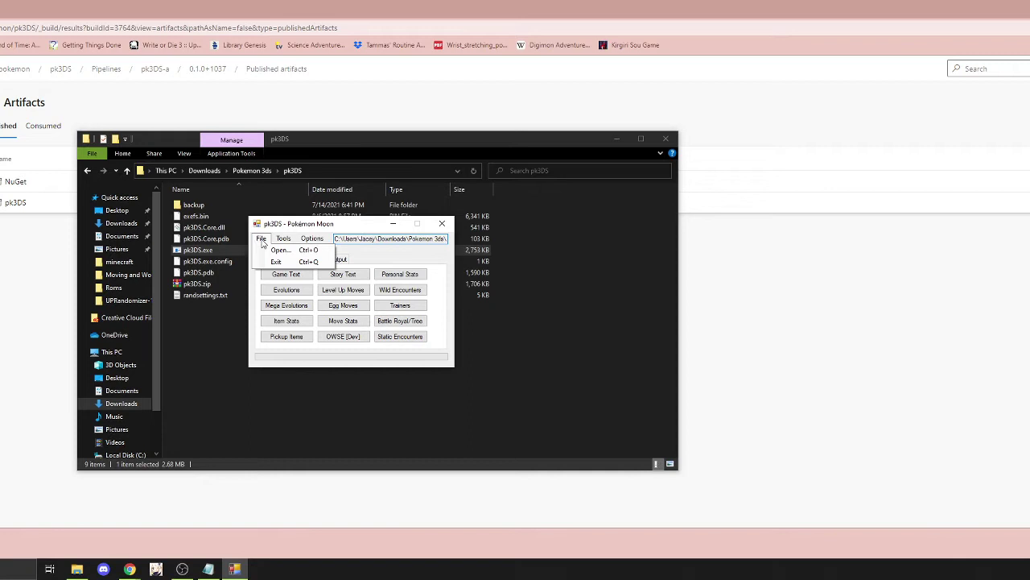
click(293, 240)
click(289, 239)
mouse_move(356, 276)
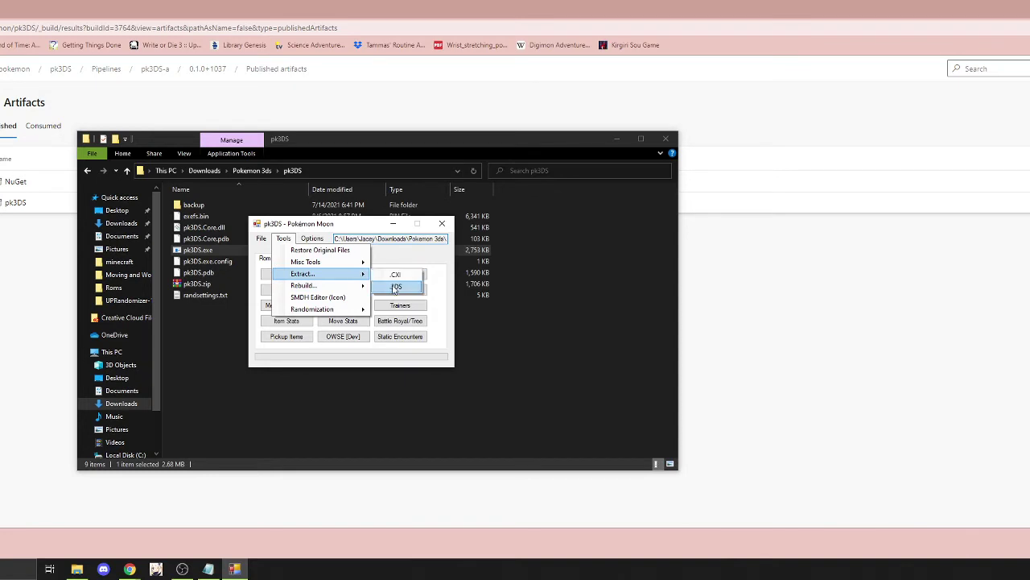
click(396, 288)
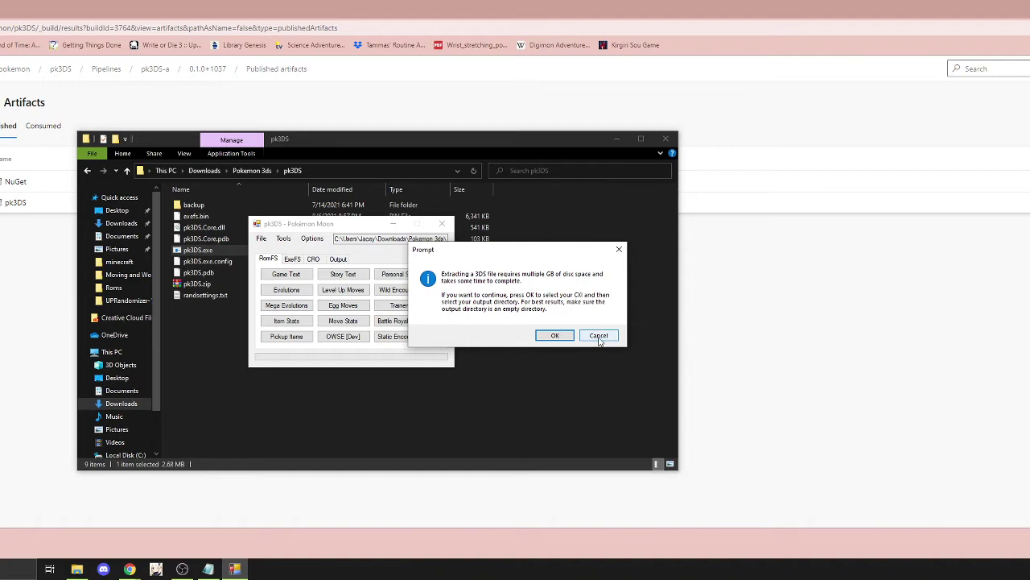
click(547, 335)
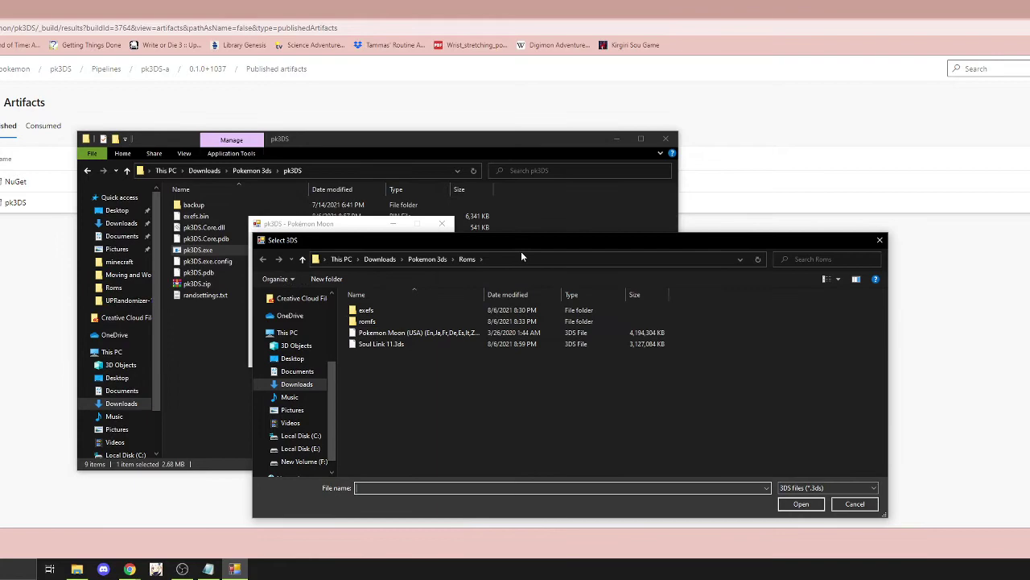
drag(522, 252, 461, 186)
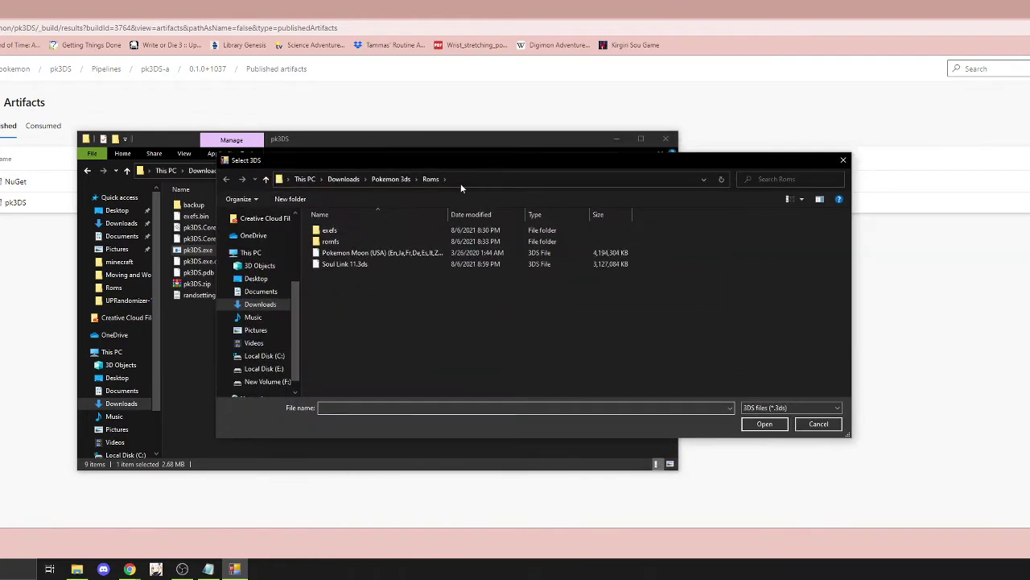
click(393, 255)
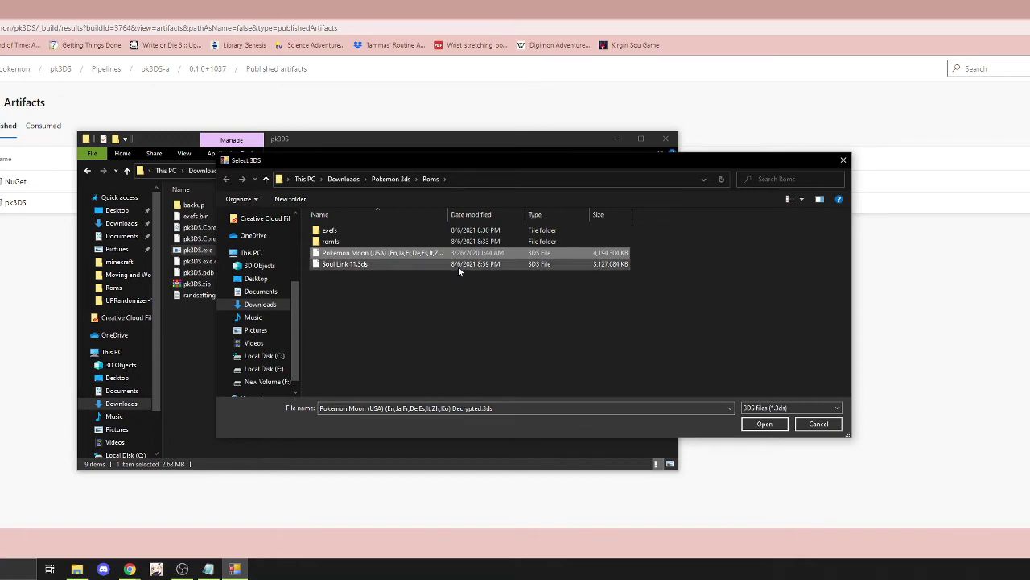
click(841, 161)
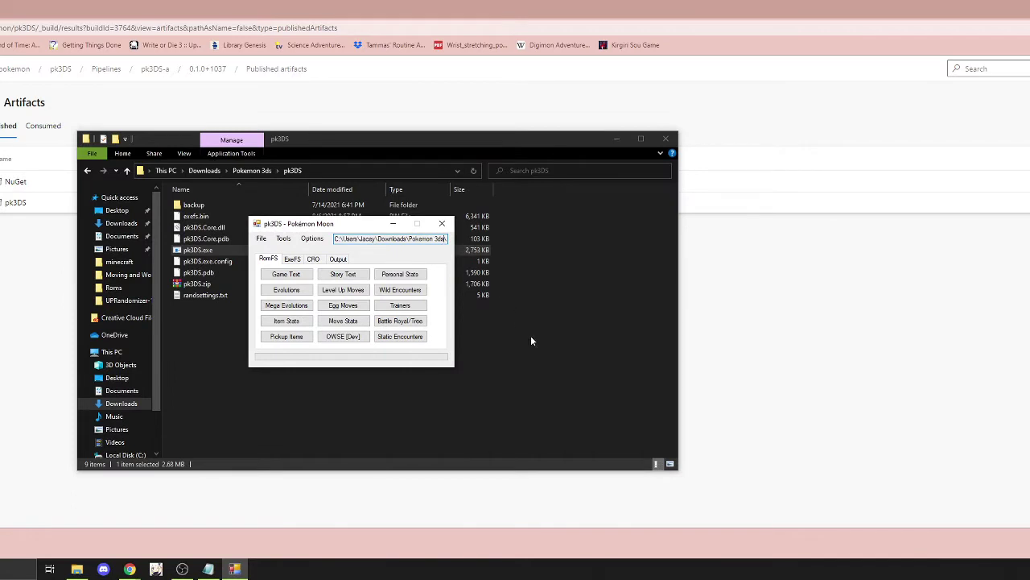
drag(373, 224, 438, 227)
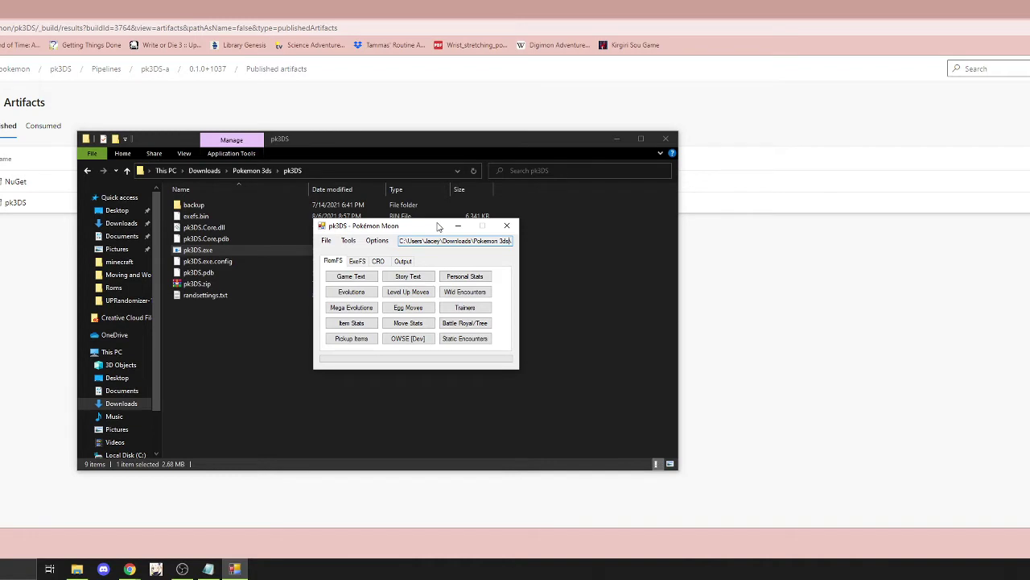
click(387, 243)
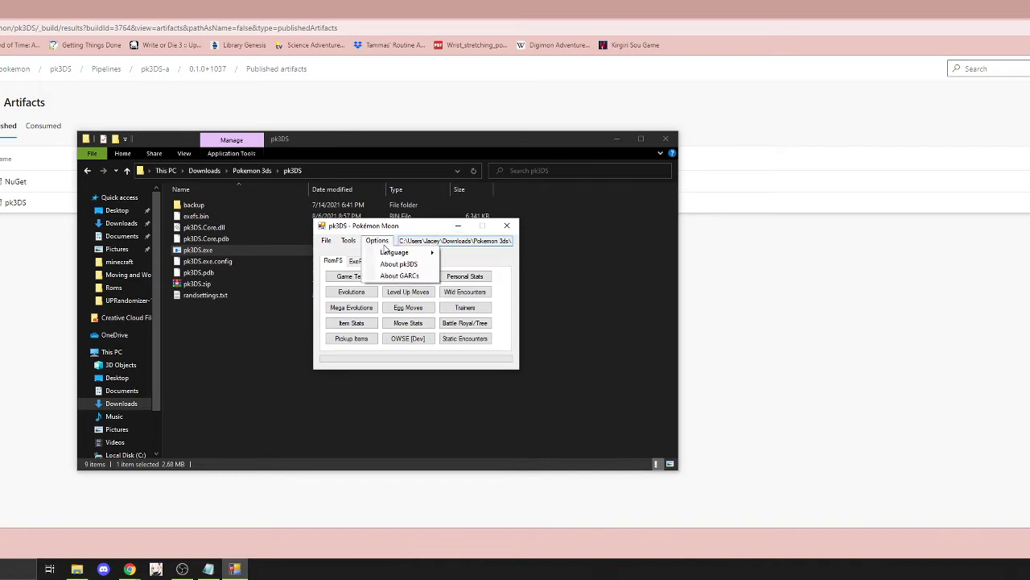
mouse_move(348, 241)
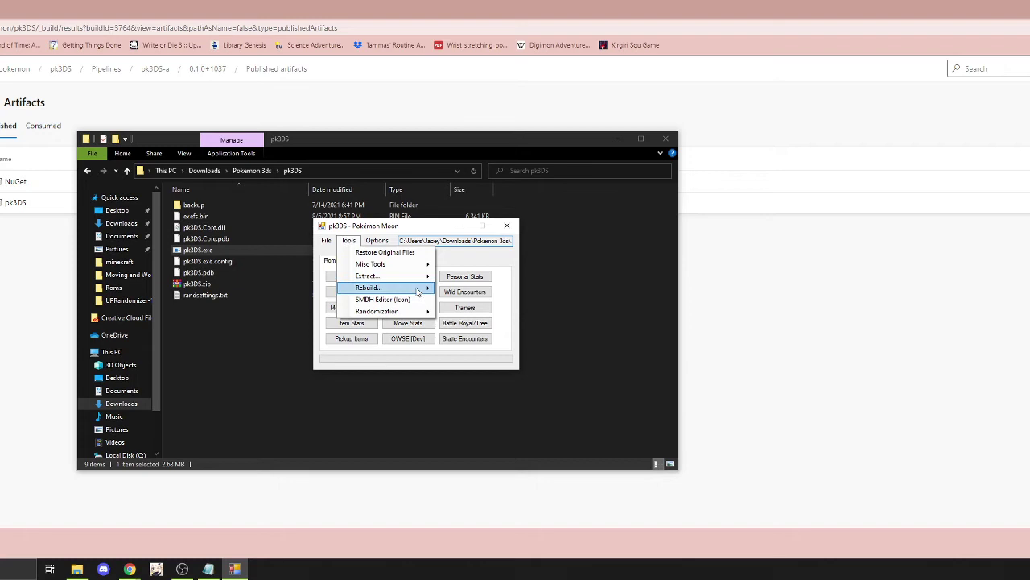
mouse_move(418, 277)
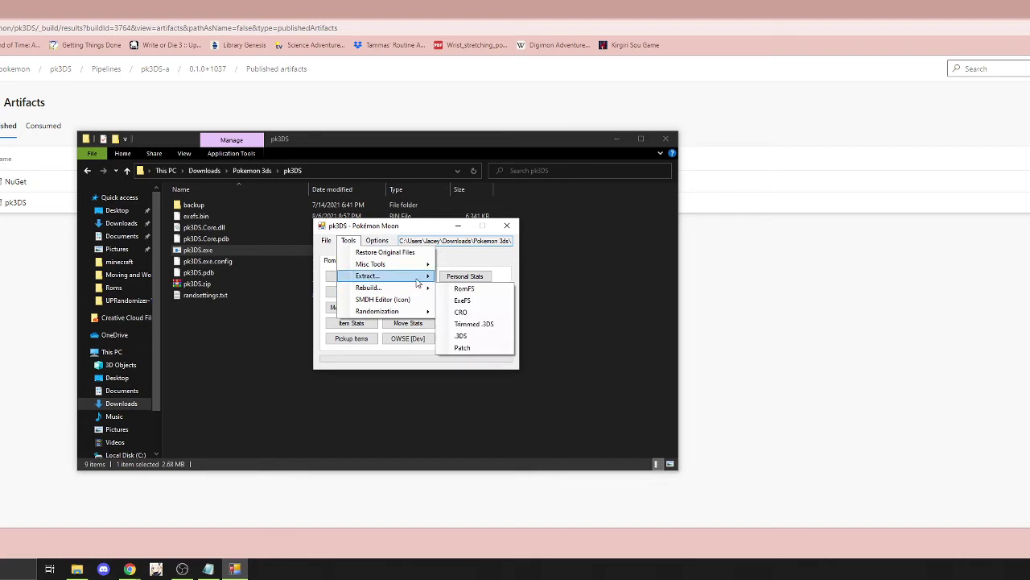
click(468, 263)
click(326, 240)
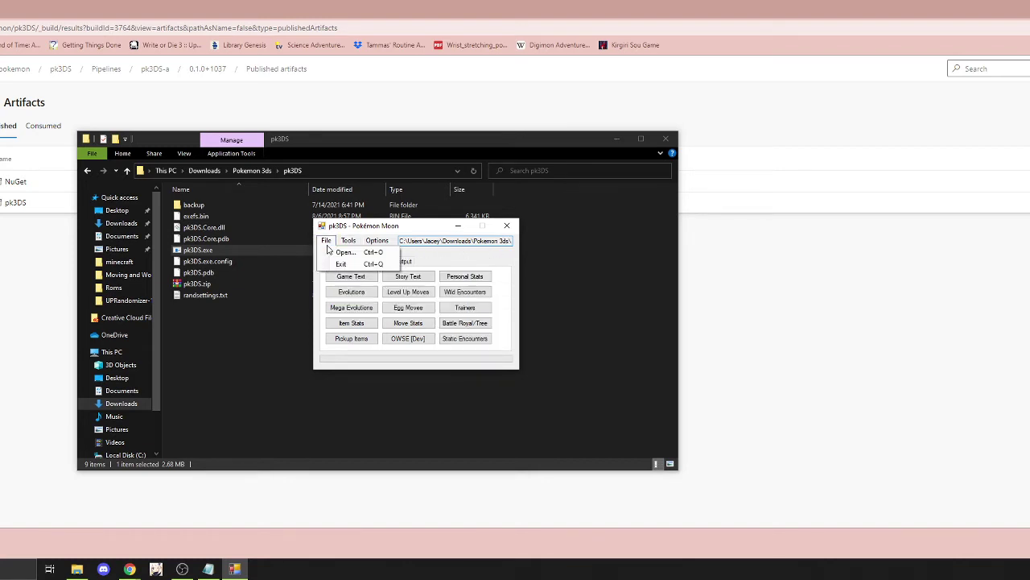
click(342, 252)
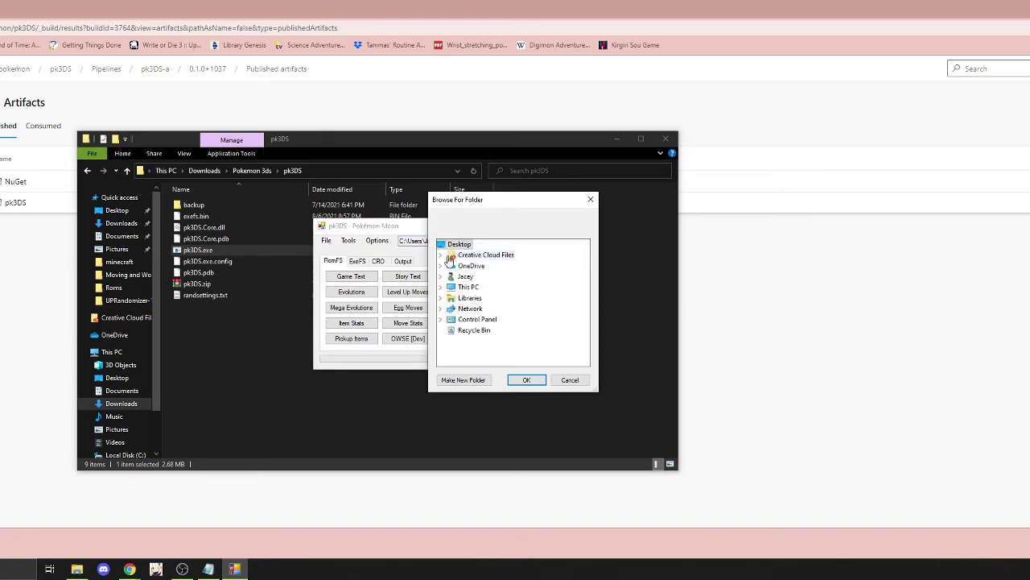
click(441, 298)
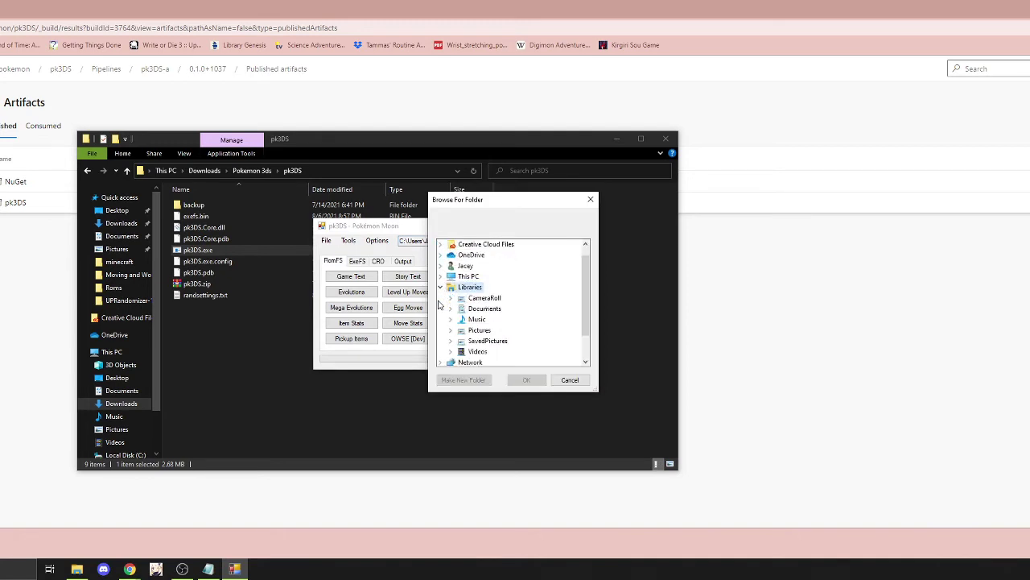
scroll(454, 285, down, 1)
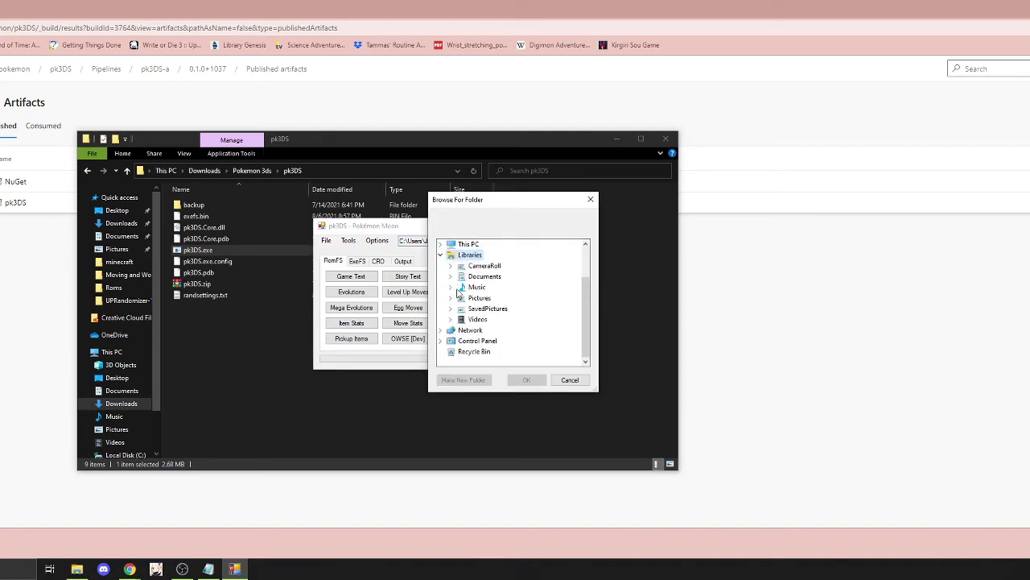
scroll(447, 331, up, 2)
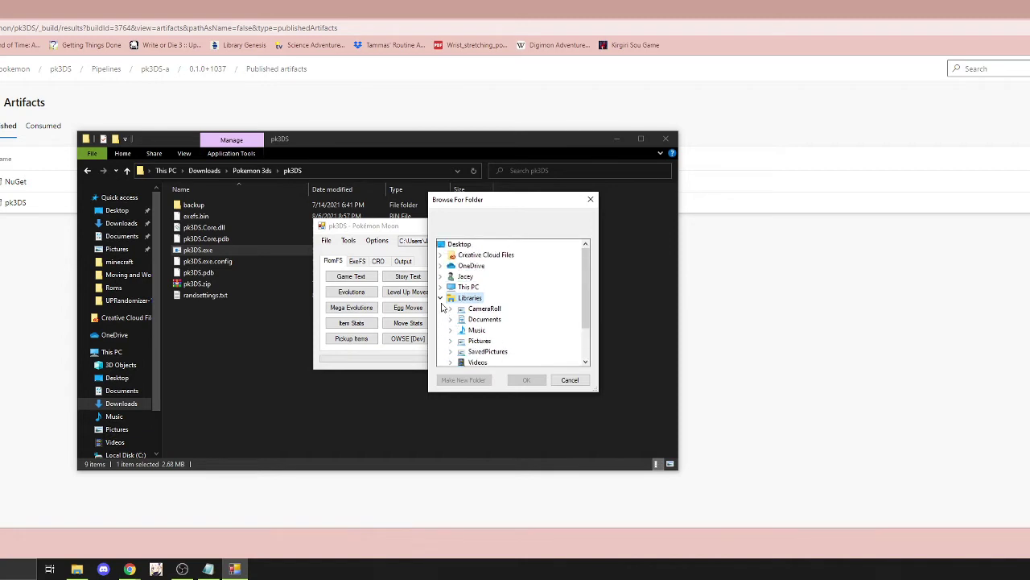
click(441, 276)
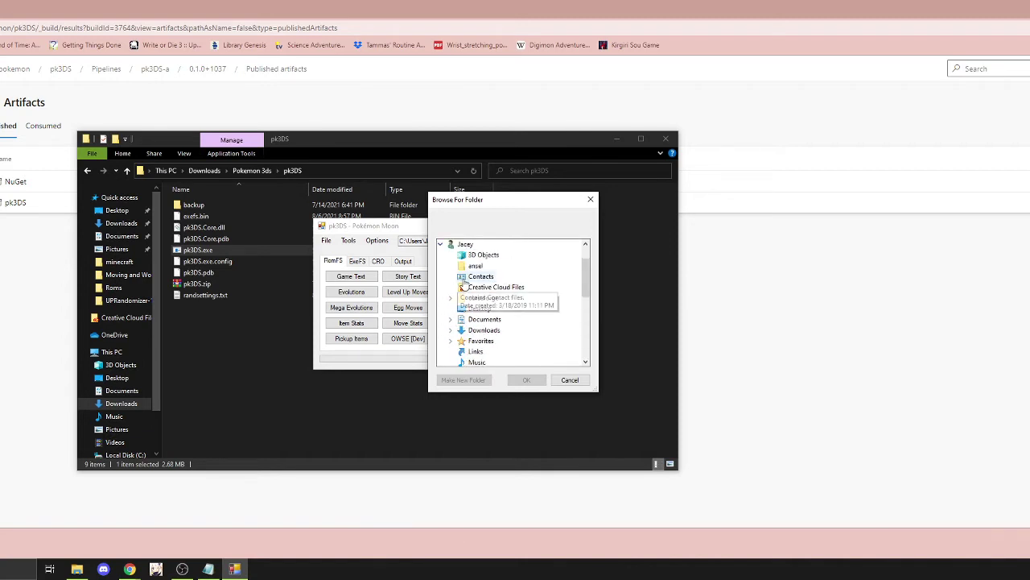
double_click(468, 331)
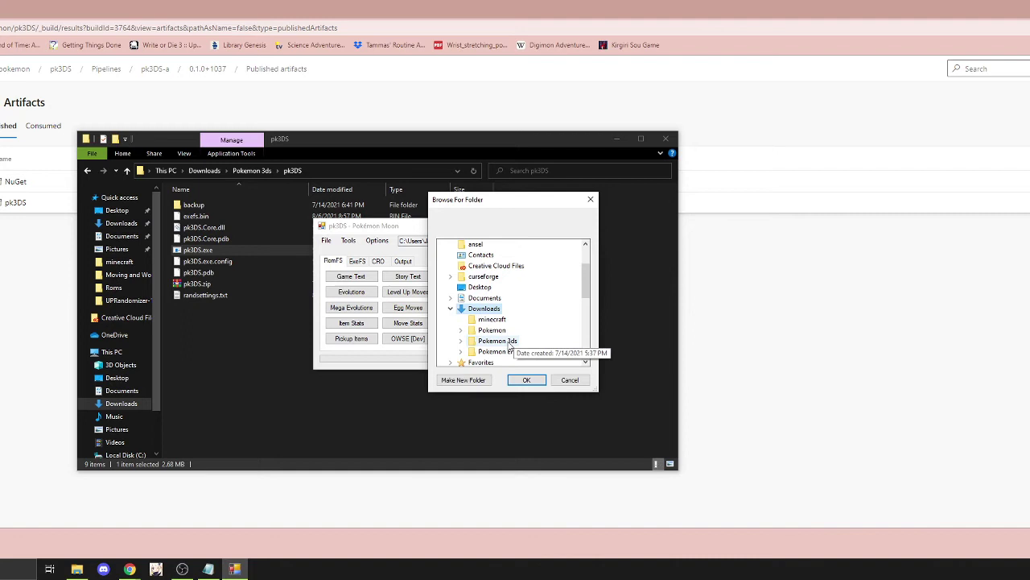
double_click(496, 348)
double_click(498, 330)
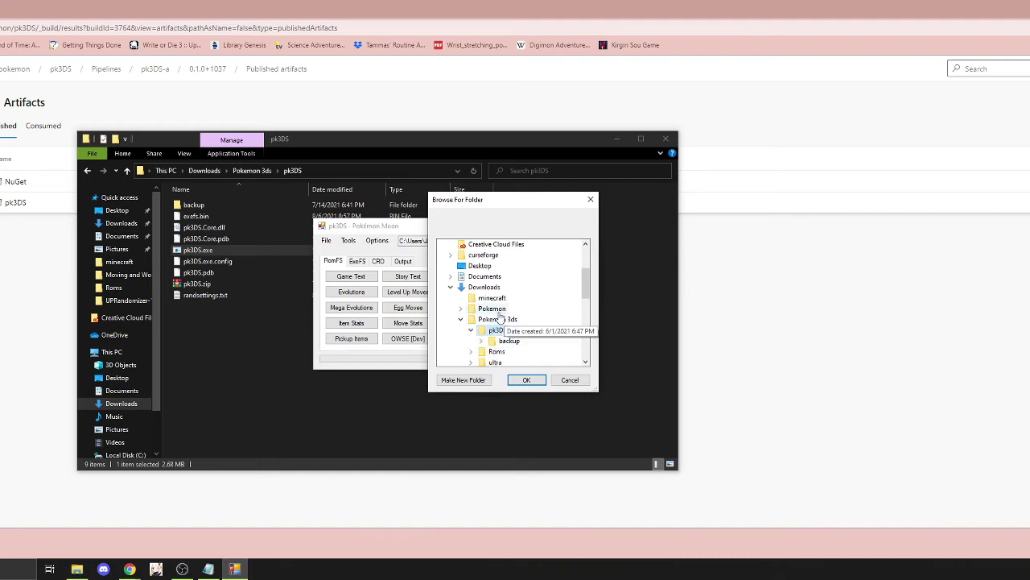
drag(505, 206, 225, 214)
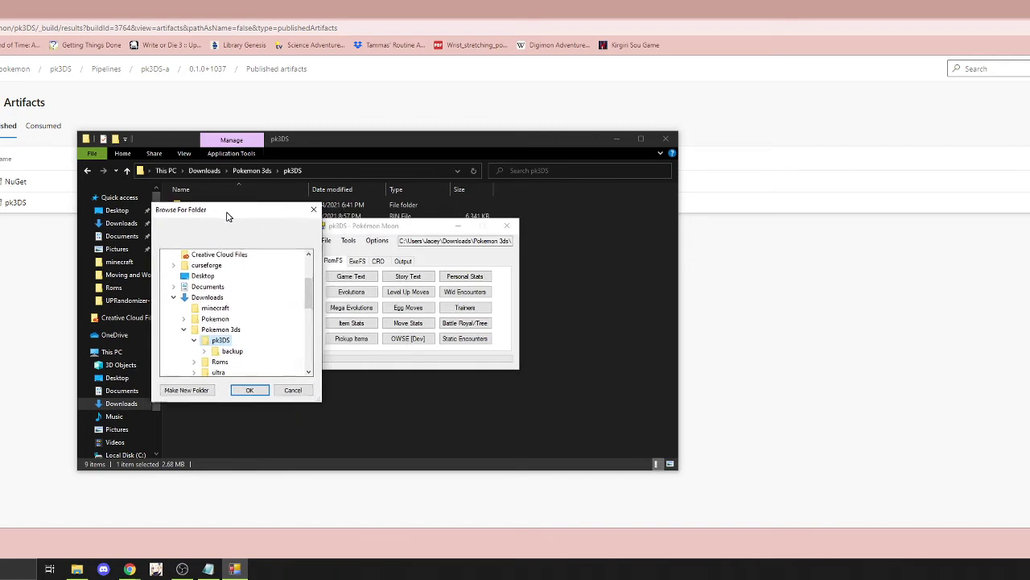
click(513, 247)
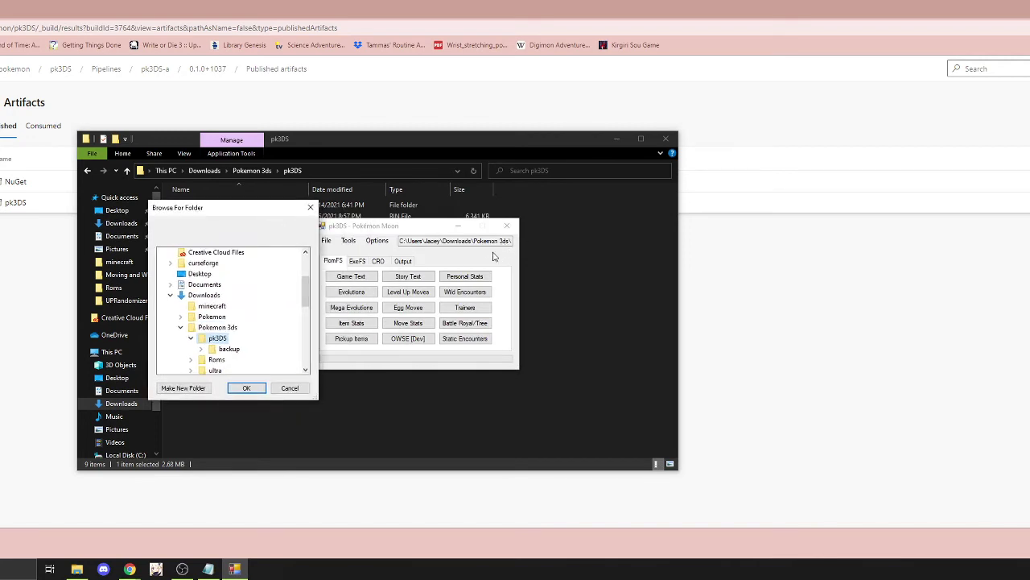
click(216, 327)
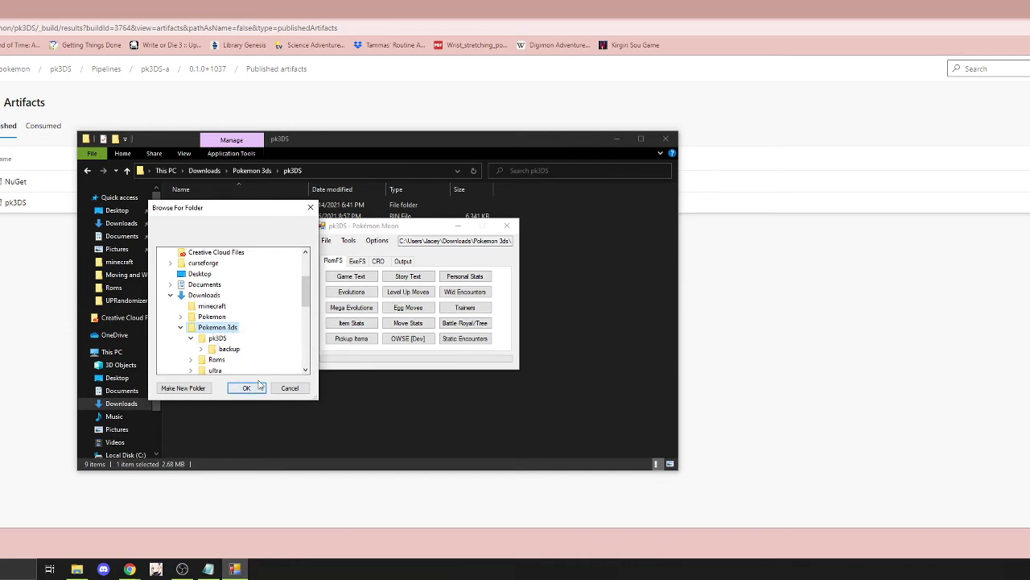
click(290, 388)
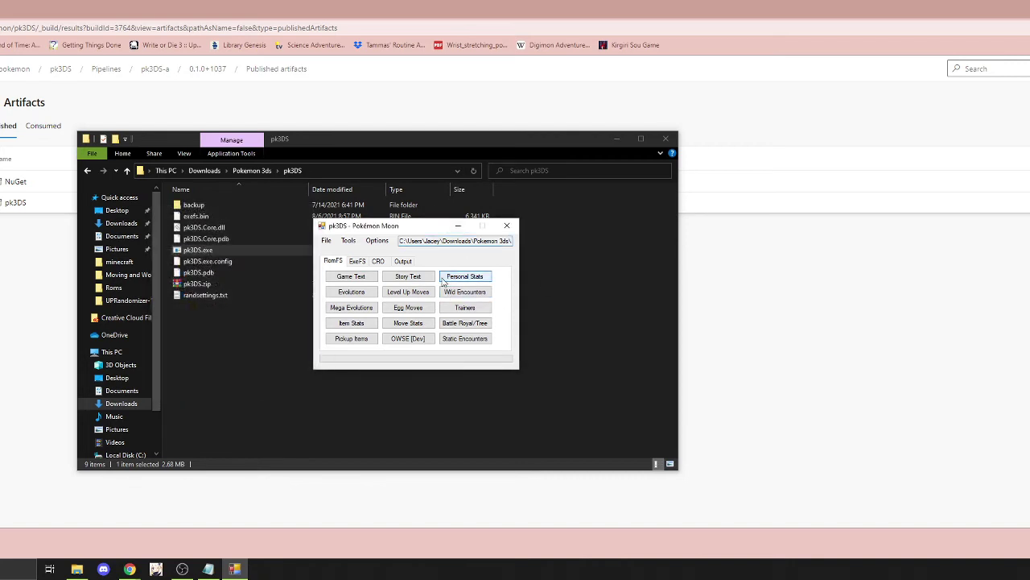
click(376, 240)
click(377, 240)
click(348, 240)
click(326, 240)
Open the Trainer Editor, examine its main randomizer options, and close the editor
click(361, 339)
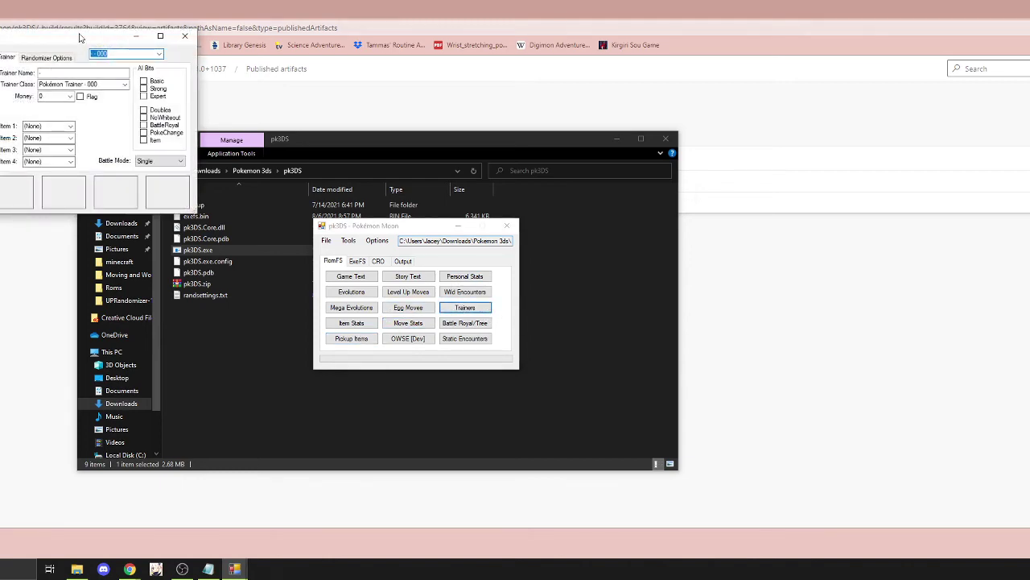
drag(507, 221, 483, 203)
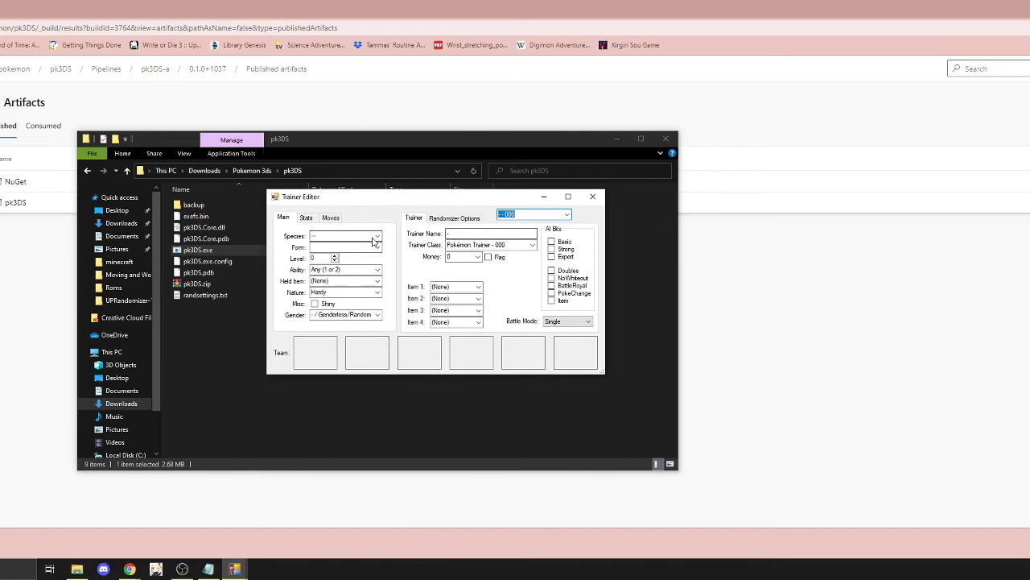
click(436, 219)
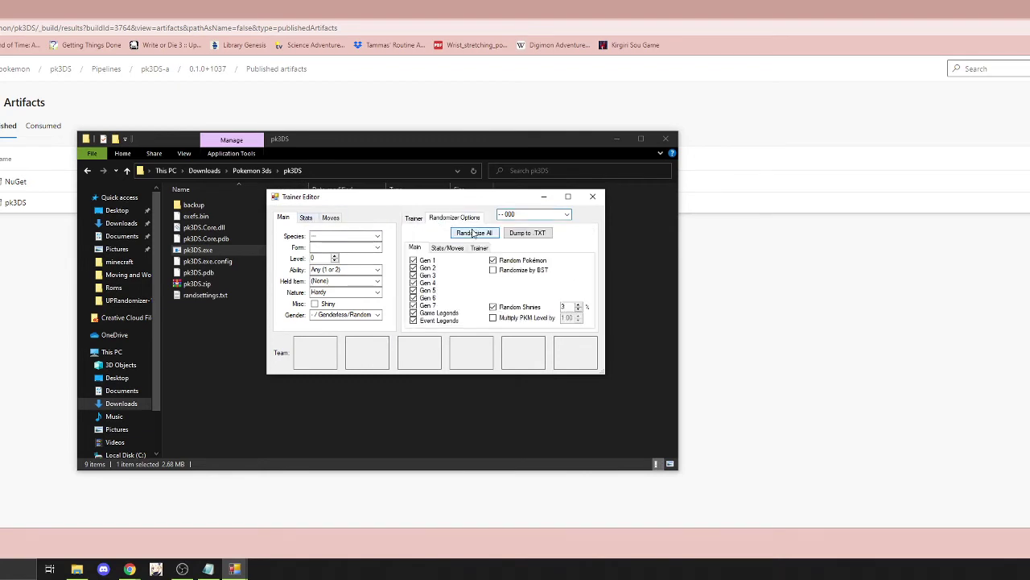
click(592, 197)
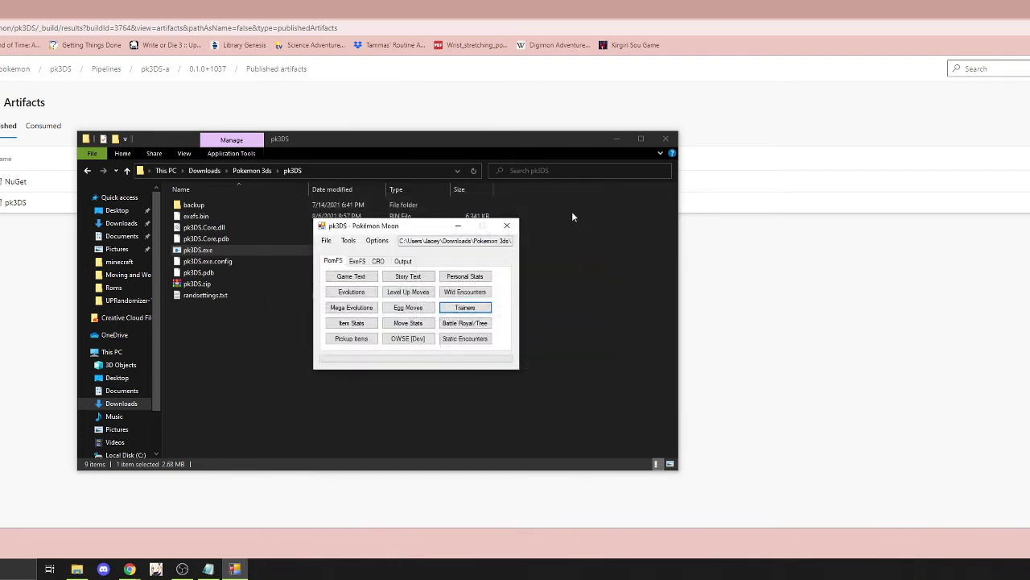
Look over the Static Encounters, Pickup Items and Wild Encounters editors one after another, closing each
click(465, 338)
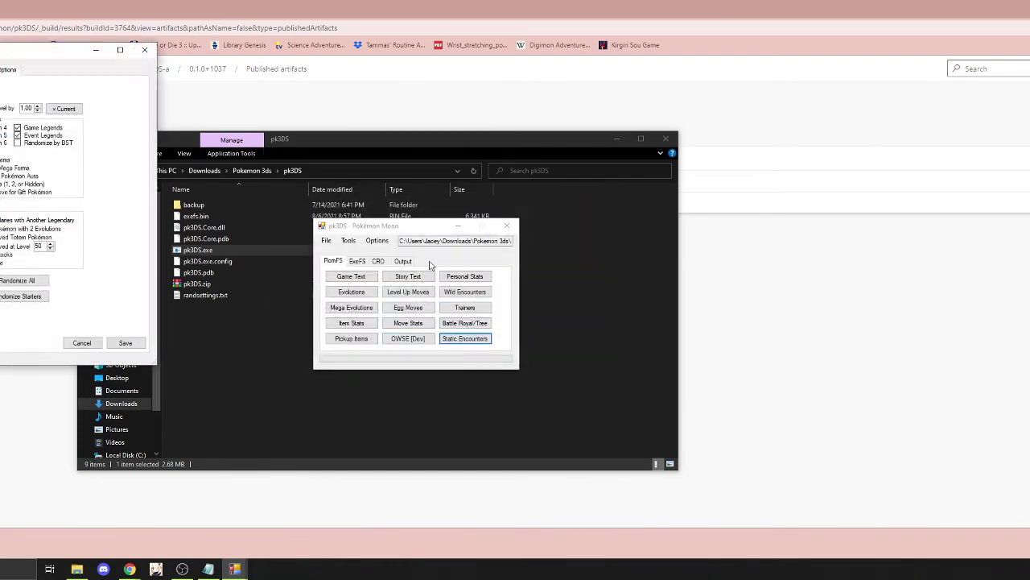
click(144, 50)
click(364, 338)
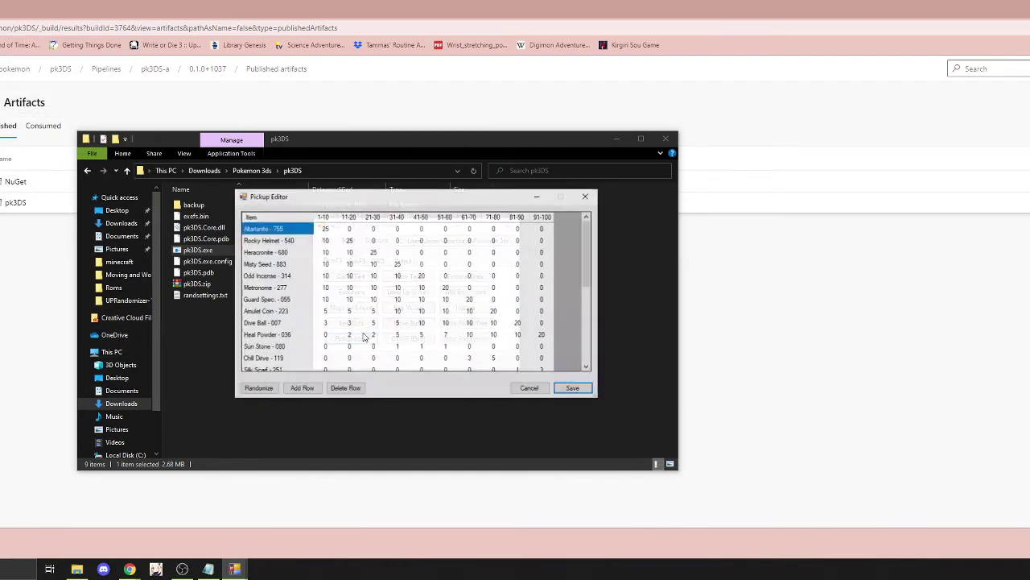
click(585, 197)
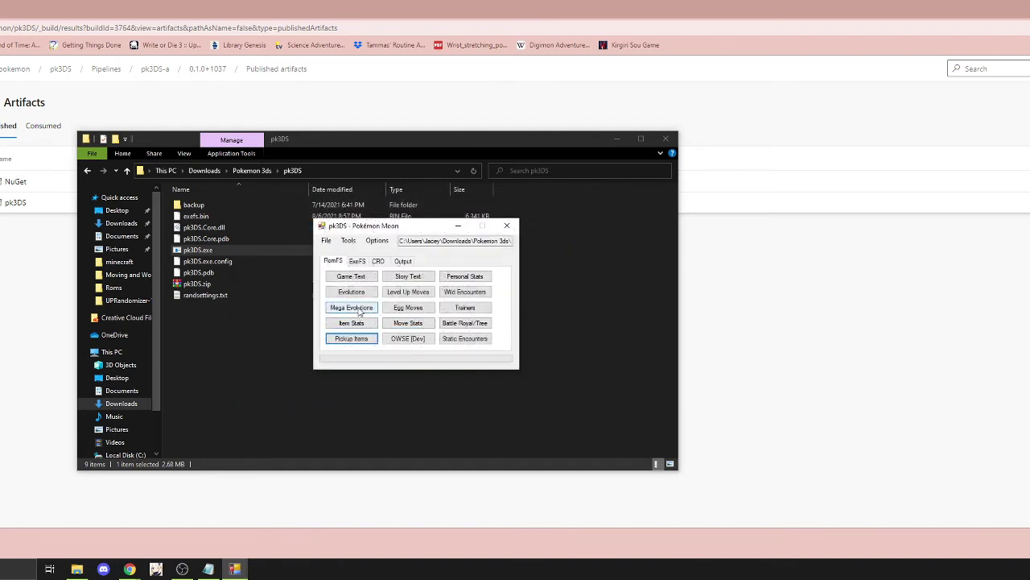
click(483, 292)
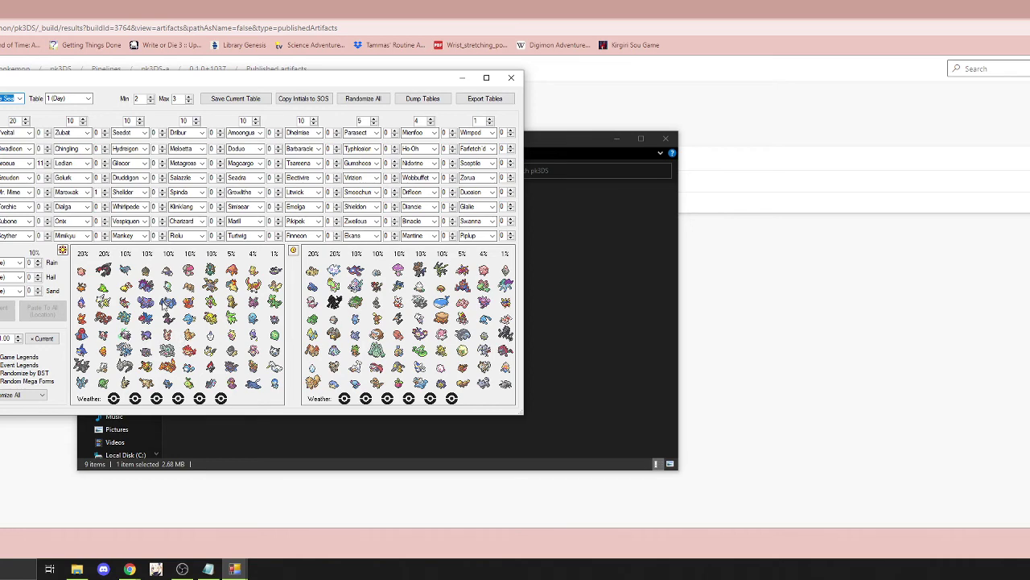
click(512, 80)
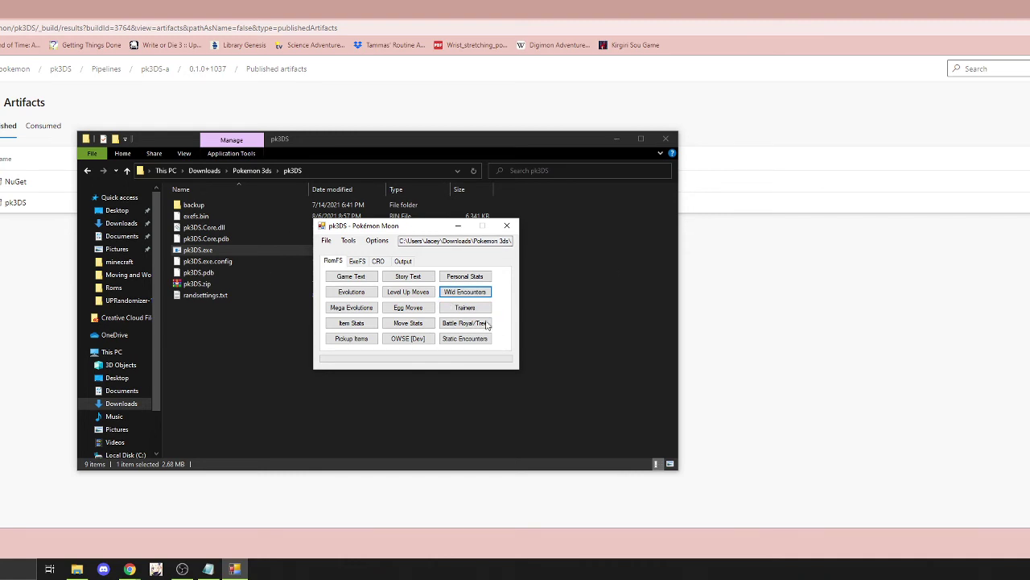
click(401, 262)
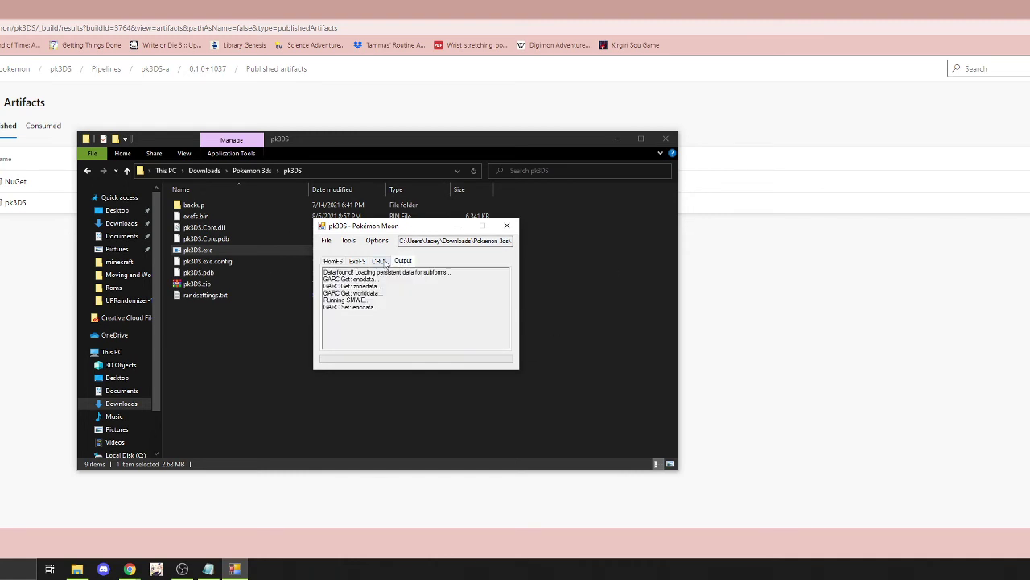
click(379, 262)
click(357, 262)
click(332, 262)
click(370, 241)
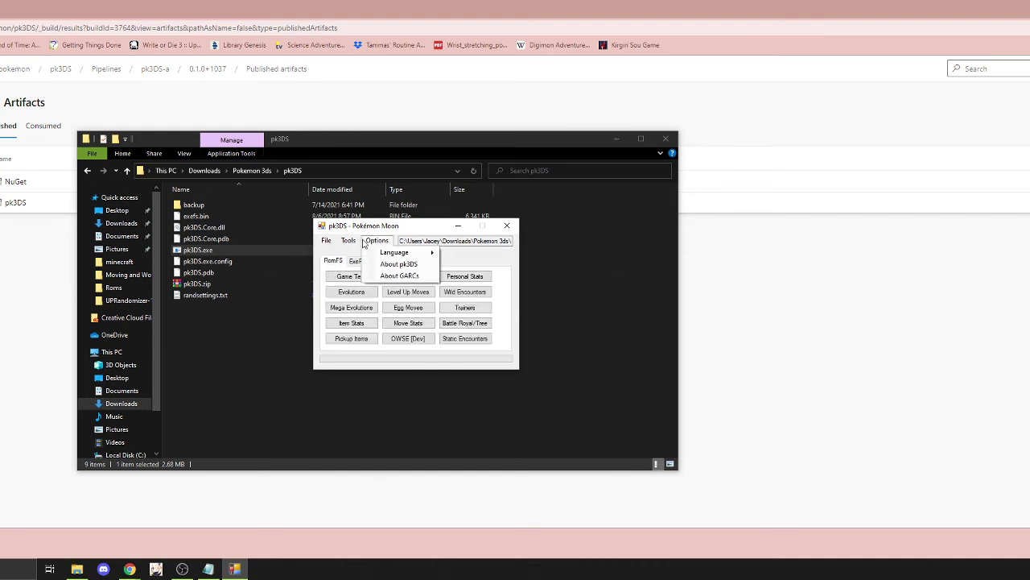
click(363, 243)
Rebuild the game as a .3DS ROM and save it in the Roms folder as Soul Link 12.3ds
click(348, 240)
mouse_move(415, 291)
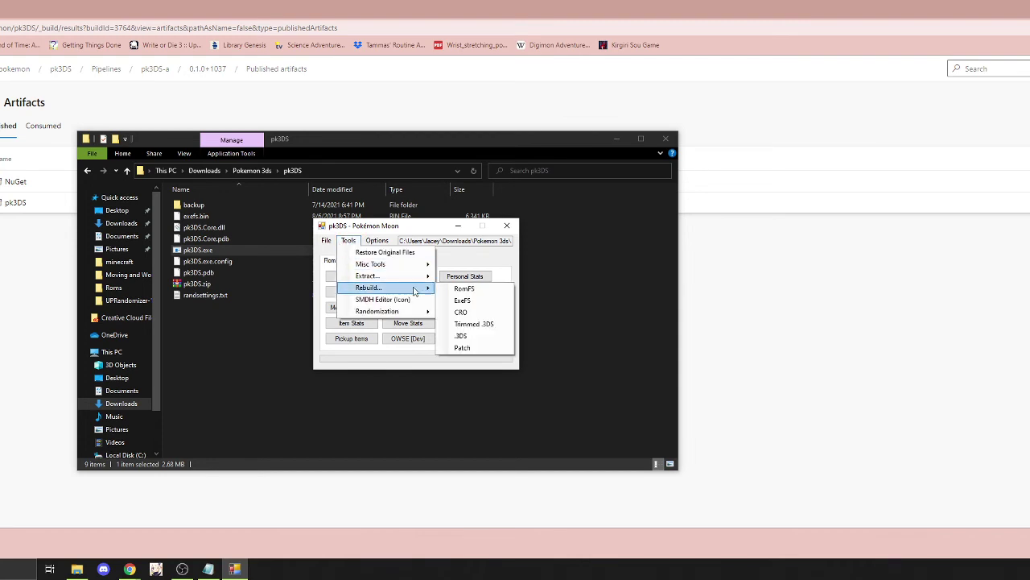
click(488, 336)
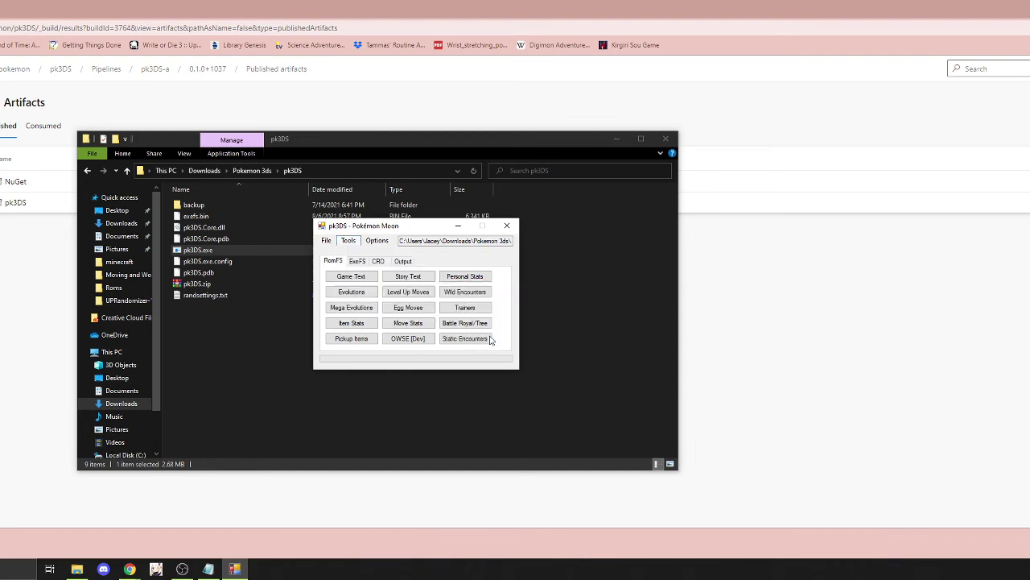
click(492, 470)
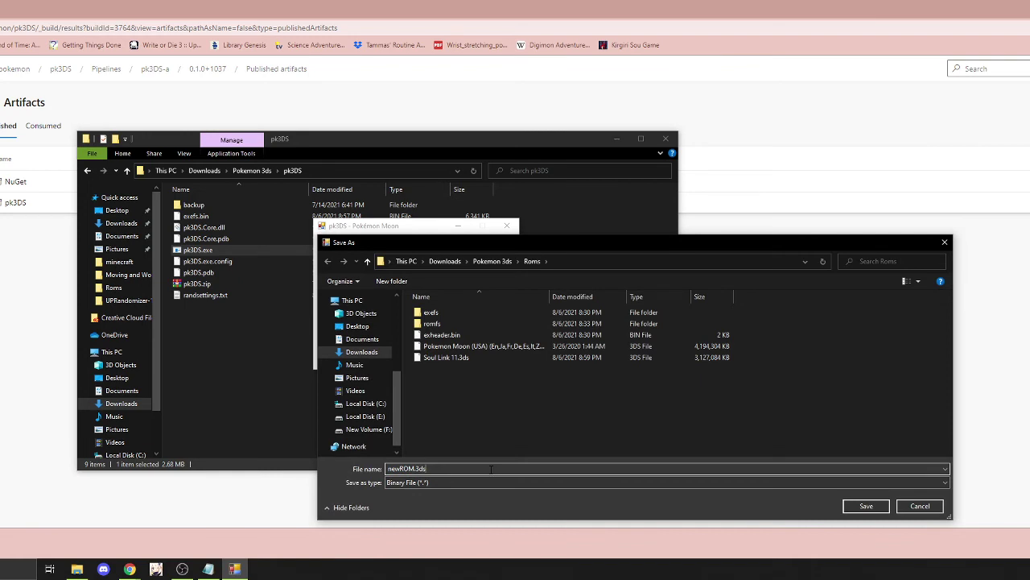
drag(413, 469, 371, 472)
text(Soun)
key(BackSpace)
text(l Link 12)
key(Return)
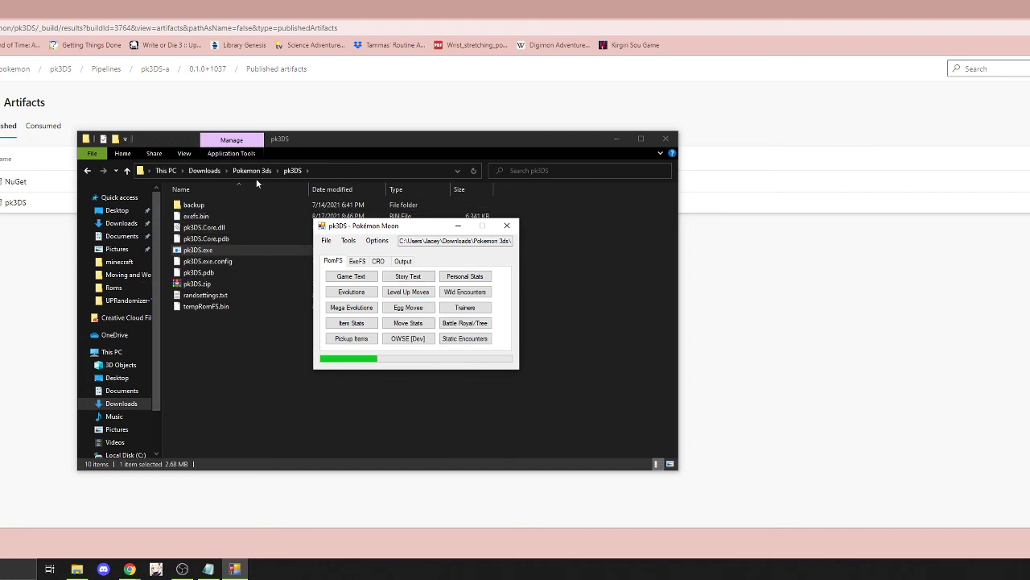
Launch Citra Nightly from the Pokemon 3ds folder in File Explorer to try the game, and exit the emulator
click(254, 172)
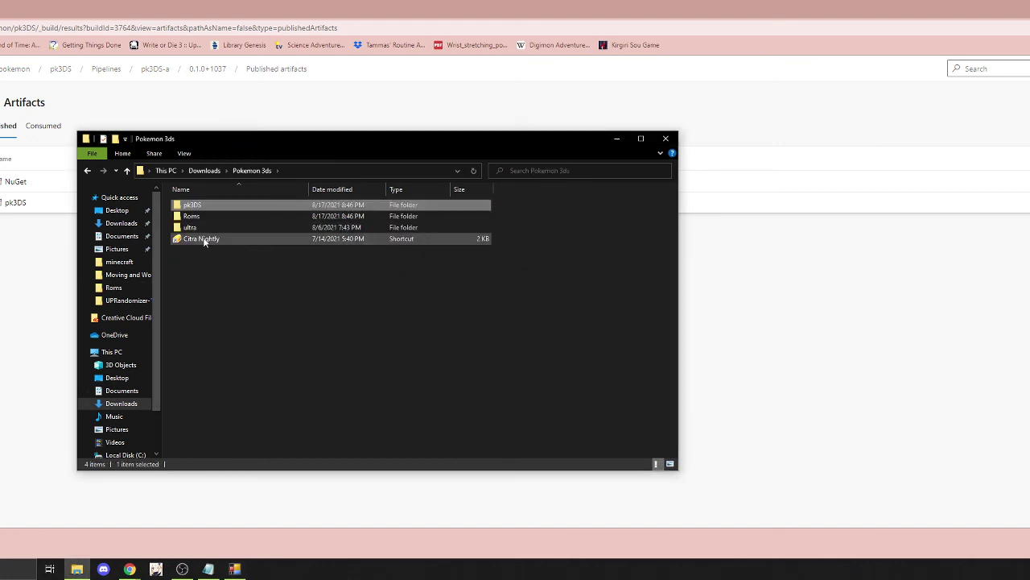
click(204, 238)
key(Return)
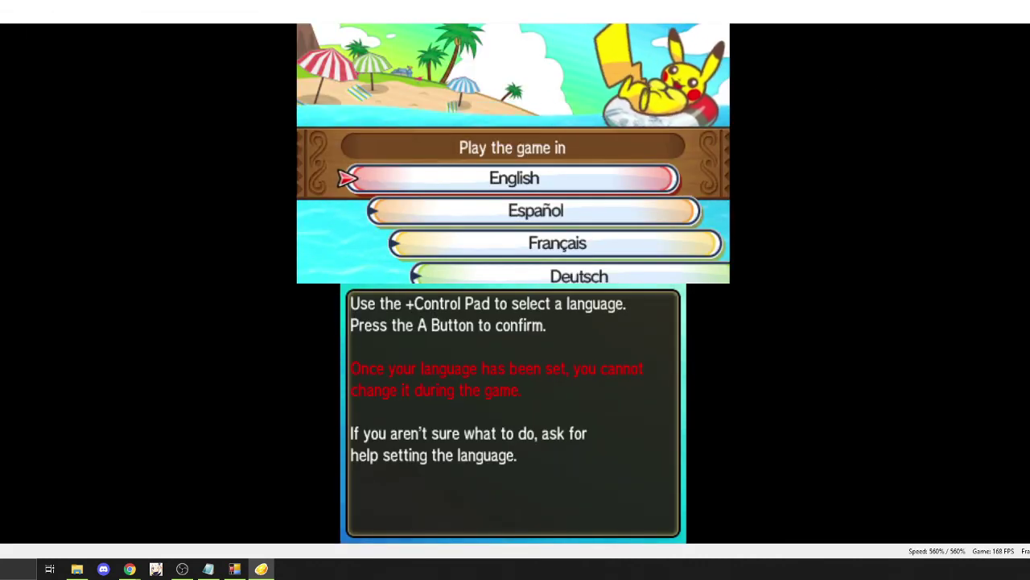
key(alt+F4)
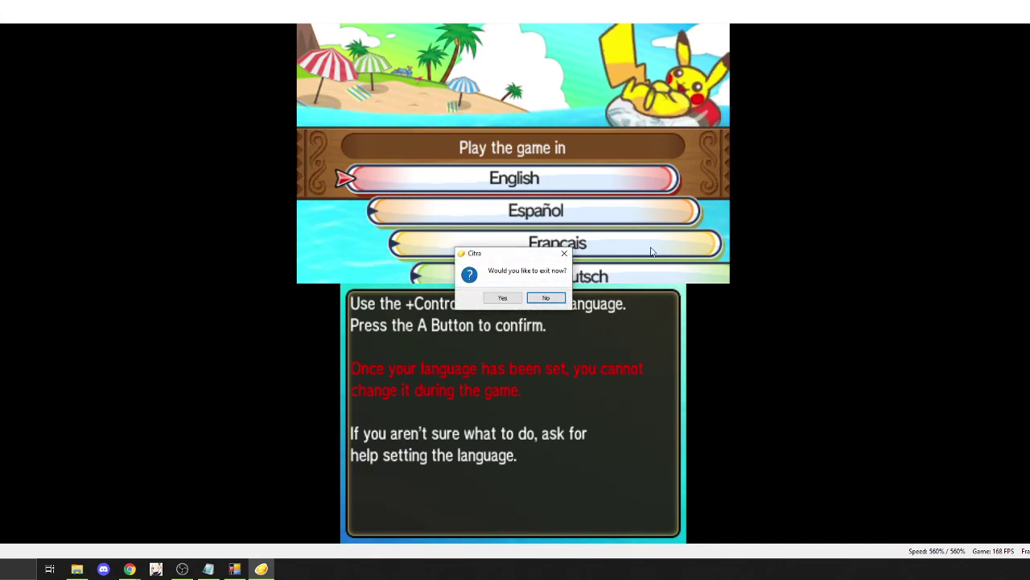
click(505, 297)
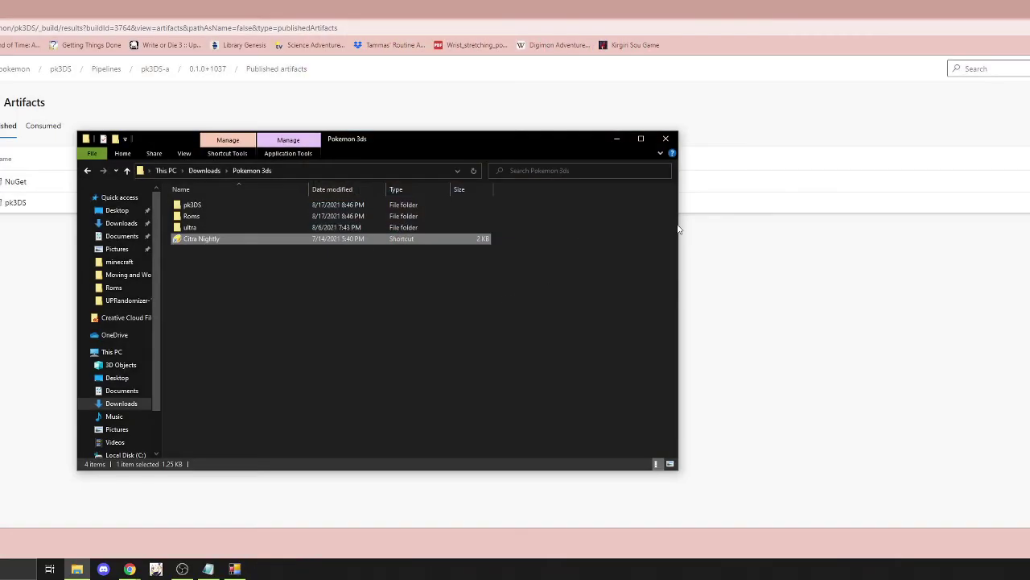